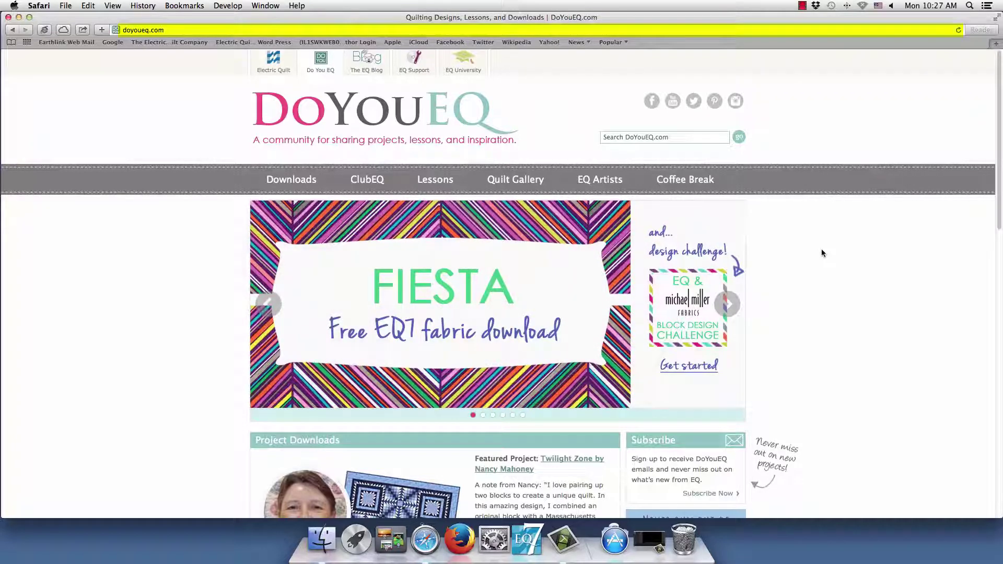
Open DoYouEQ's Fabrics of the Month page and scroll to its library-file download instructions.
mouse_move(291, 181)
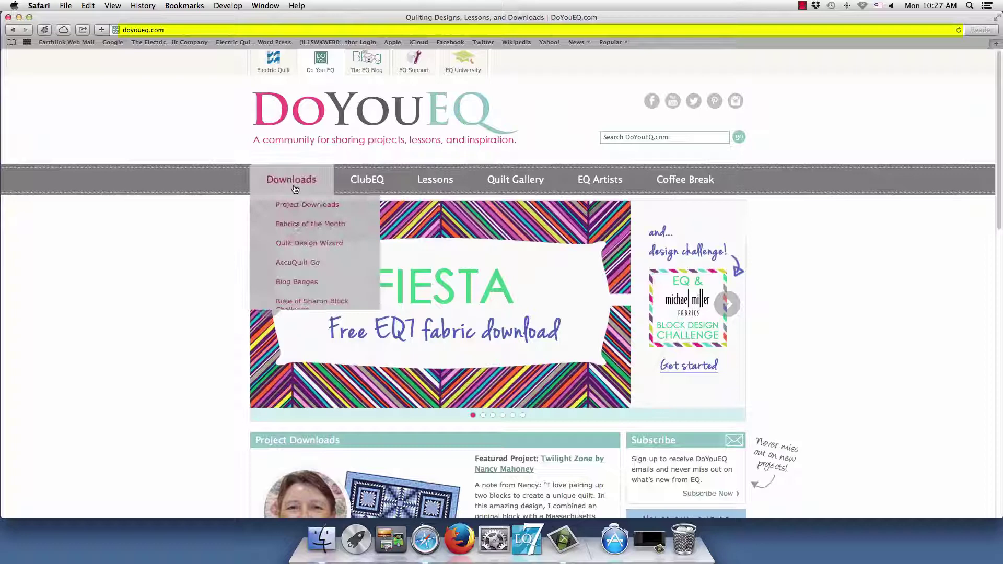
left_click(360, 228)
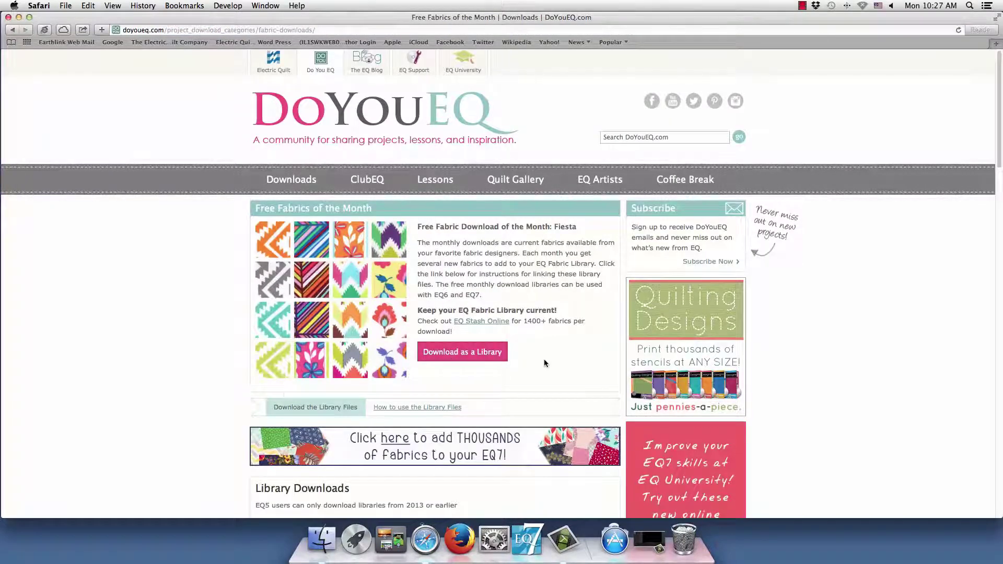
scroll(544, 359, "down", 2)
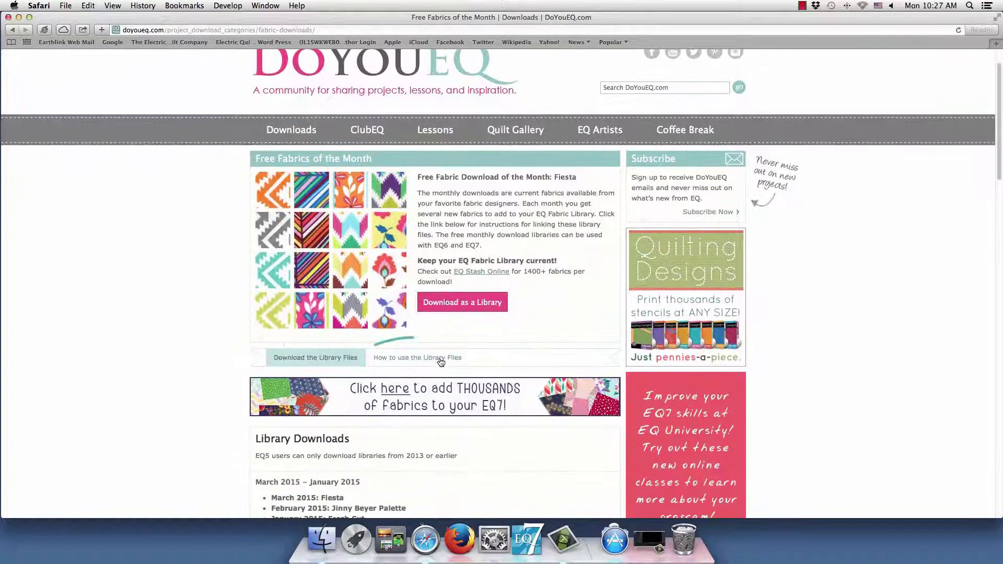
left_click(441, 362)
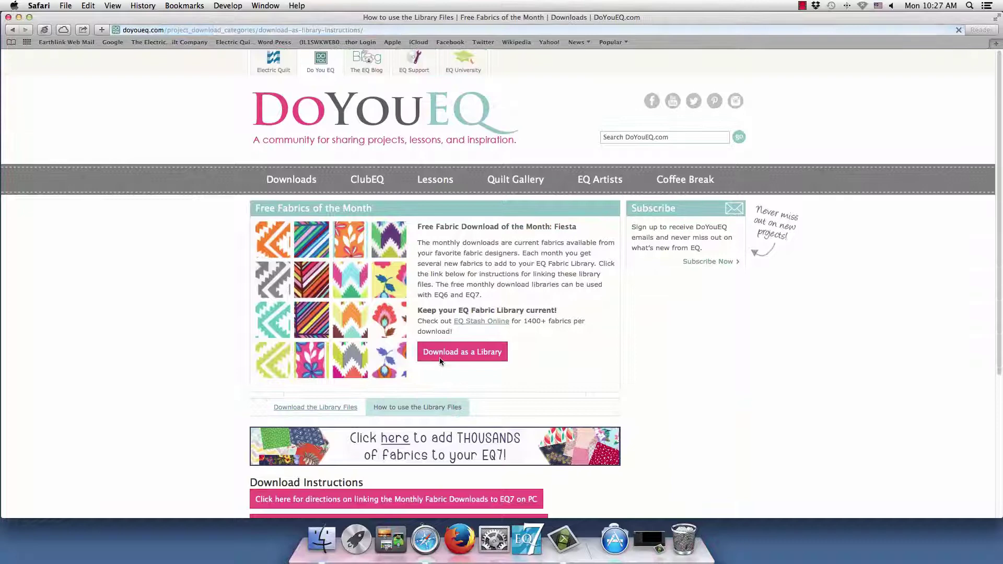
scroll(441, 358, "down", 5)
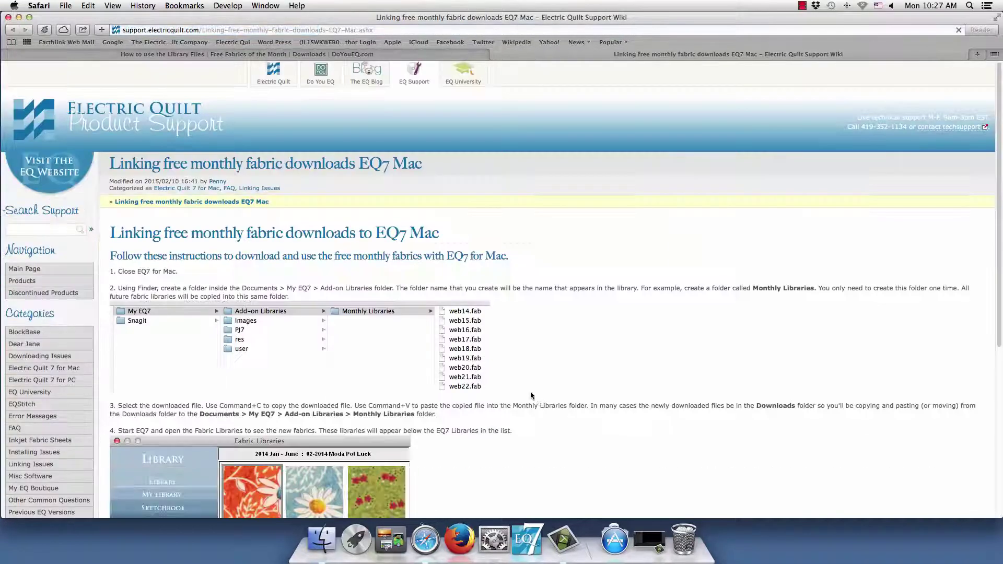
Scroll through the 'Linking free monthly fabric downloads to EQ7 Mac' wiki article and back up.
scroll(531, 393, "down", 10)
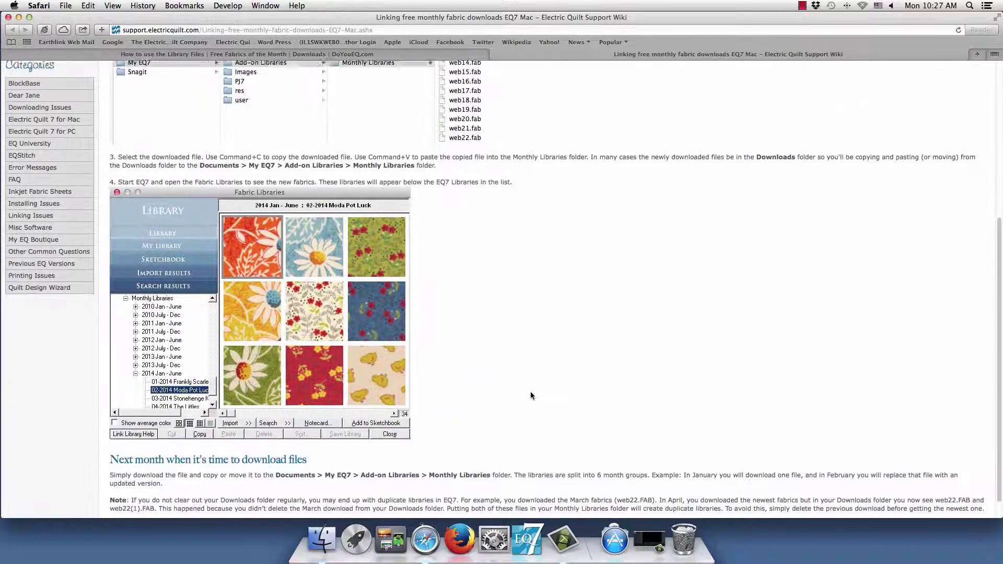
scroll(531, 393, "up", 8)
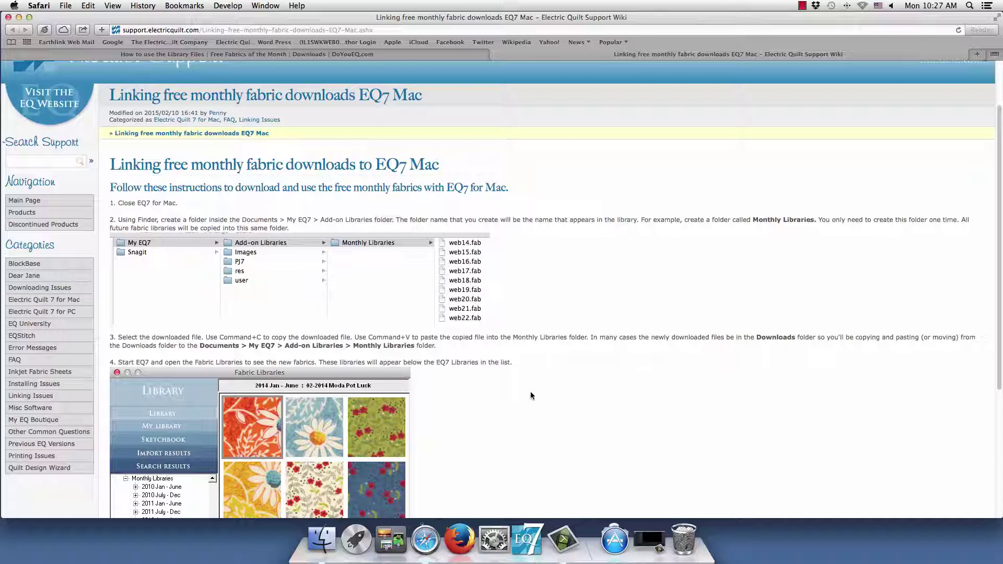
Return to Fabrics of the Month and download two fabric library files, including December 2014–July 2014.
left_click(339, 55)
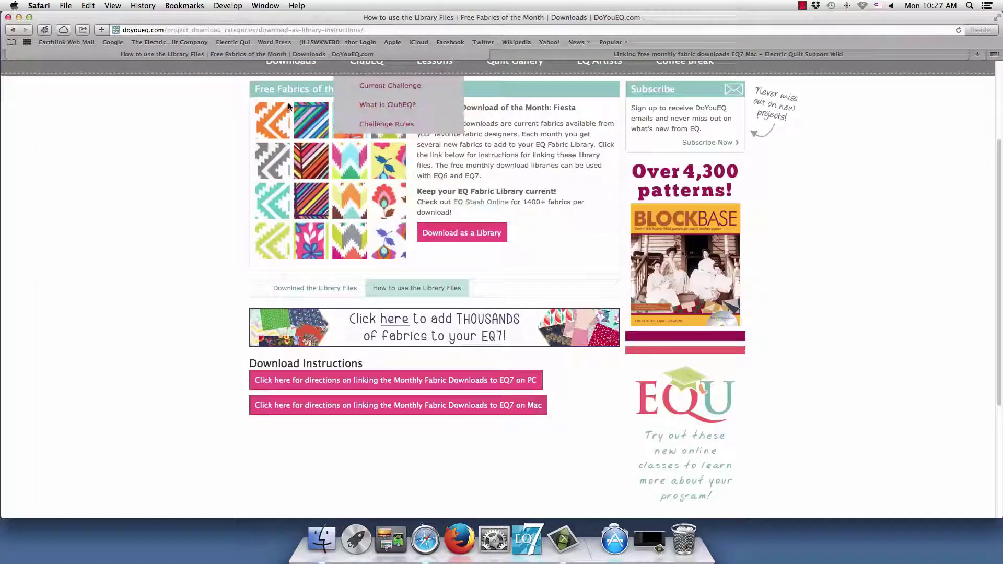
left_click(11, 31)
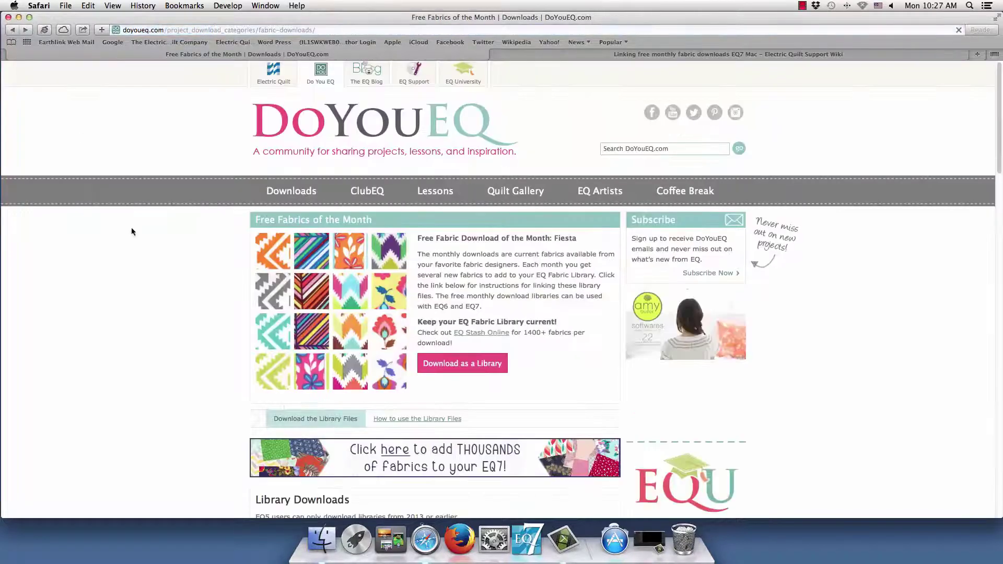
scroll(199, 327, "down", 5)
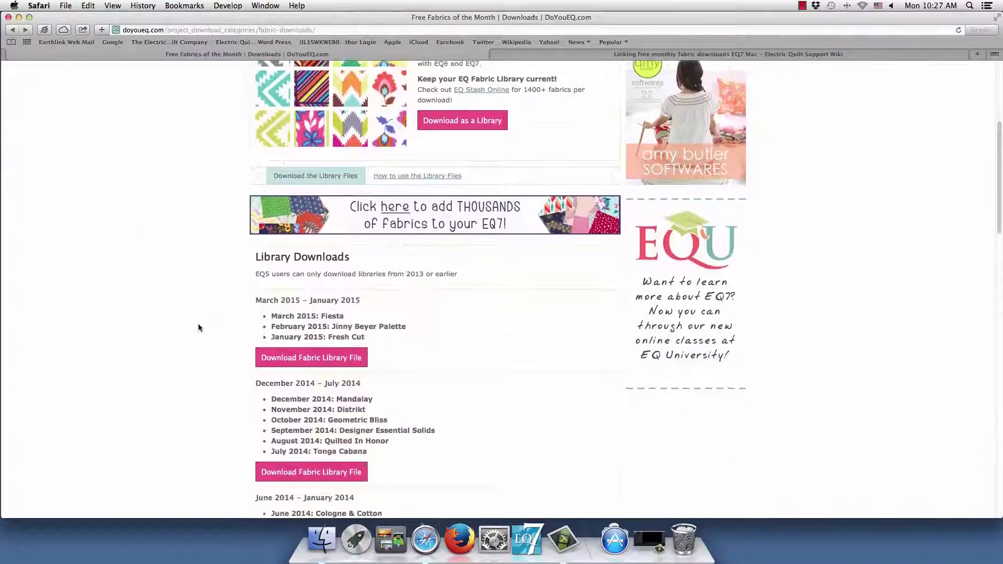
scroll(199, 328, "down", 1)
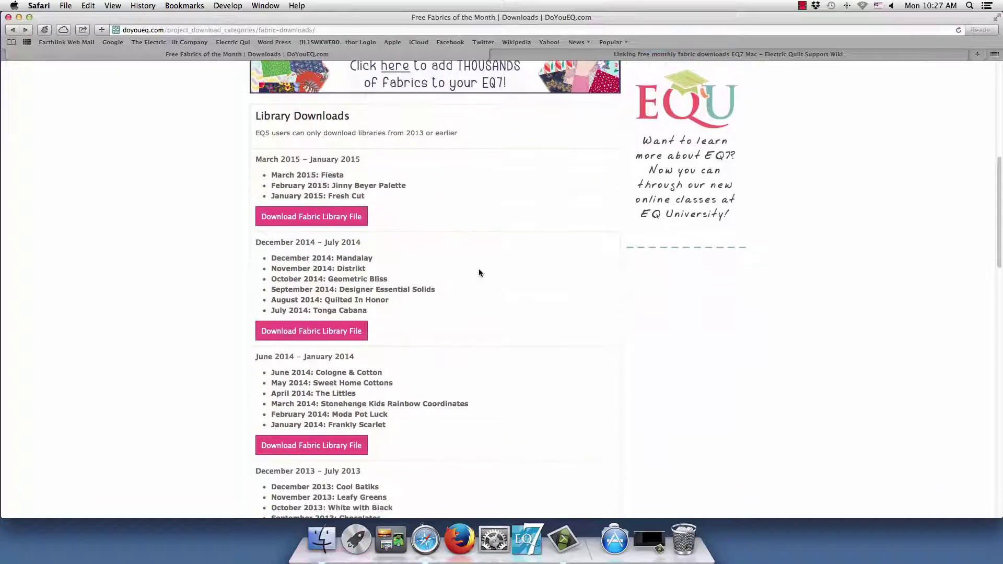
left_click(336, 331)
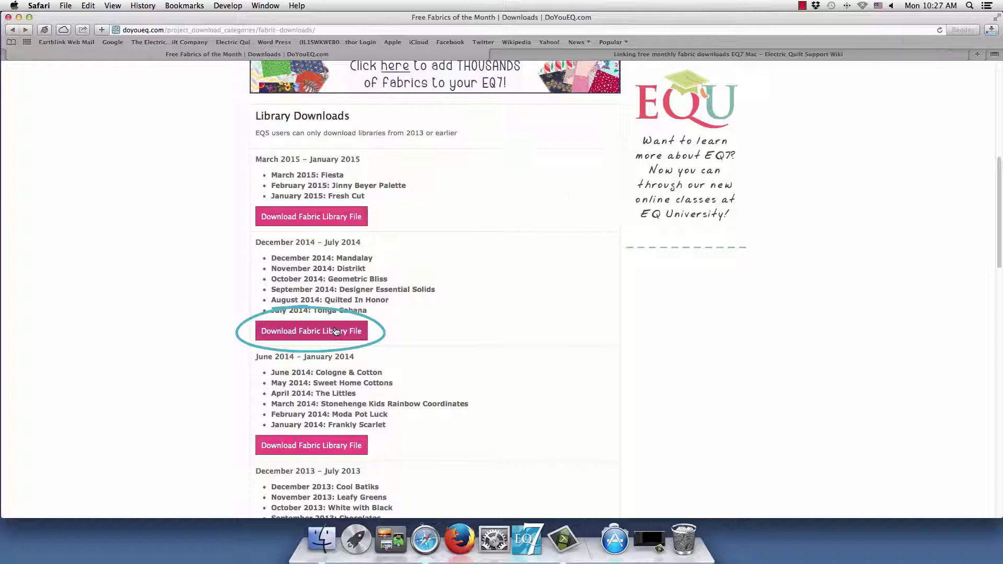
left_click(331, 223)
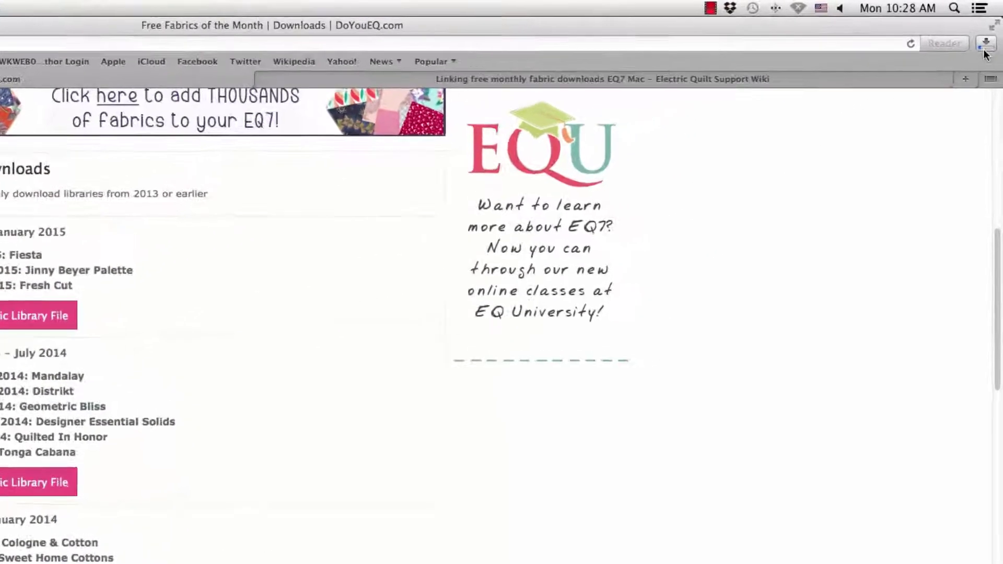
Check Safari's downloads list for web24.fab and web23.fab.
left_click(982, 54)
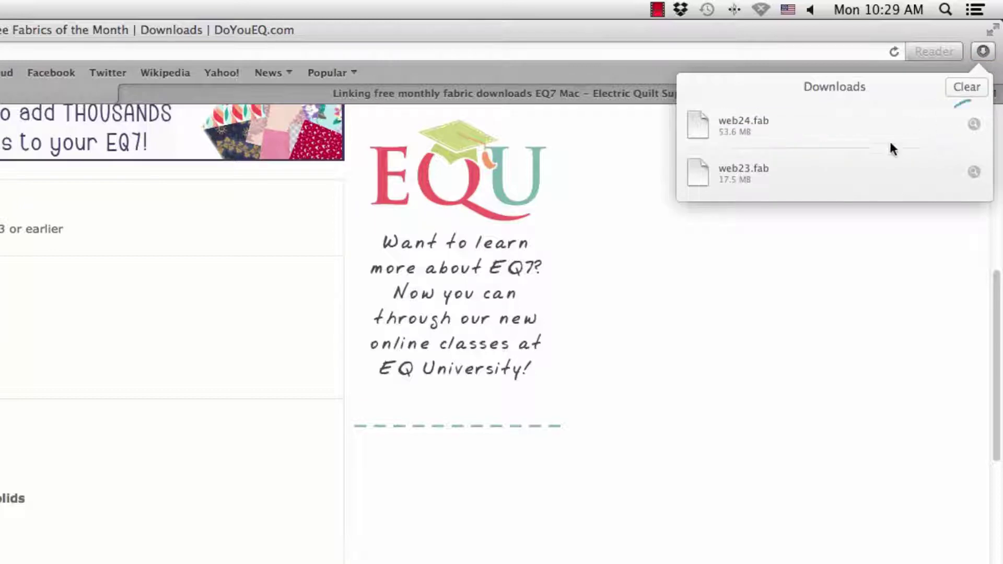
Reveal web24.fab in Finder and navigate to Documents › My EQ7 › Add-on Libraries.
left_click(976, 125)
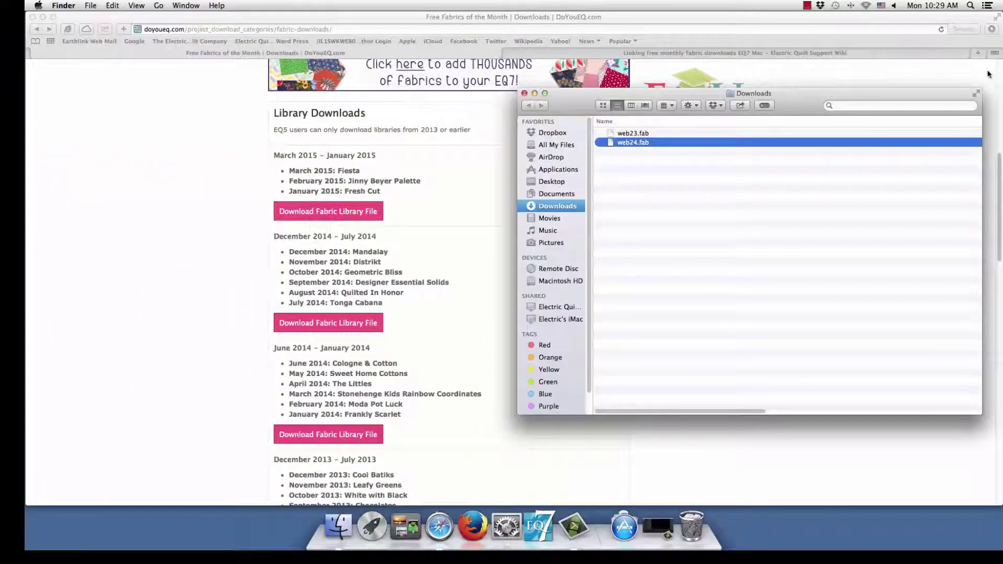
left_click_drag(858, 92, 638, 115)
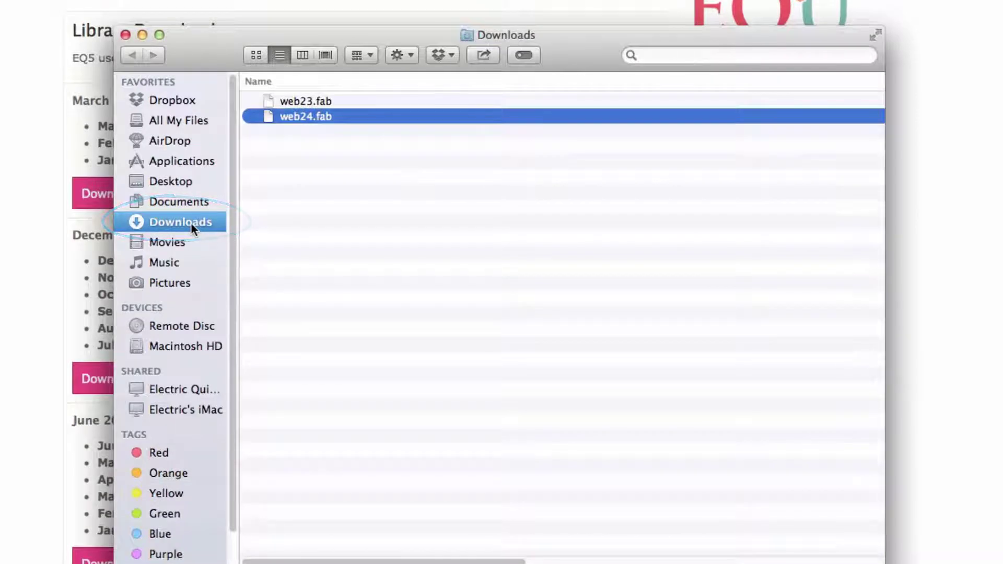
left_click(193, 201)
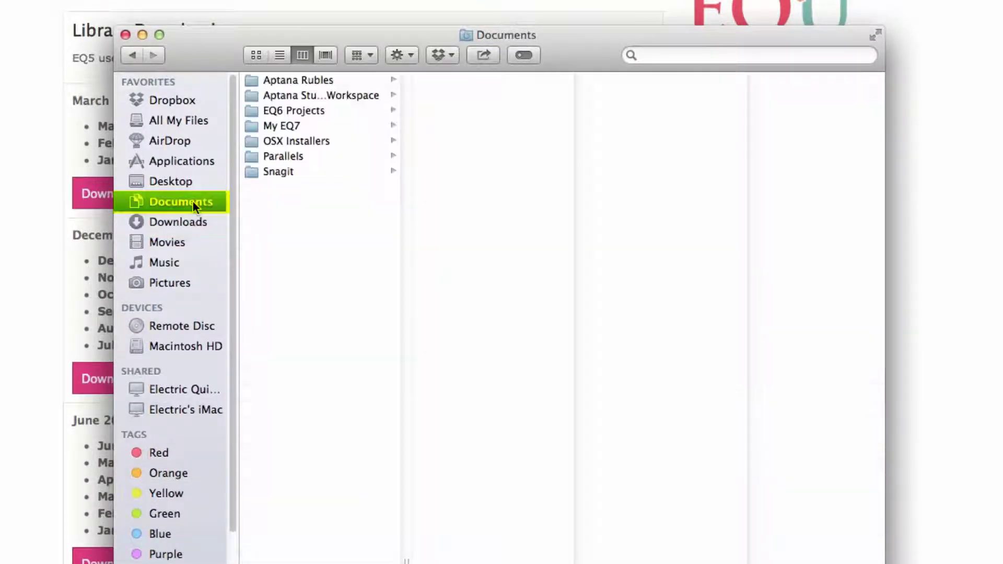
left_click(293, 126)
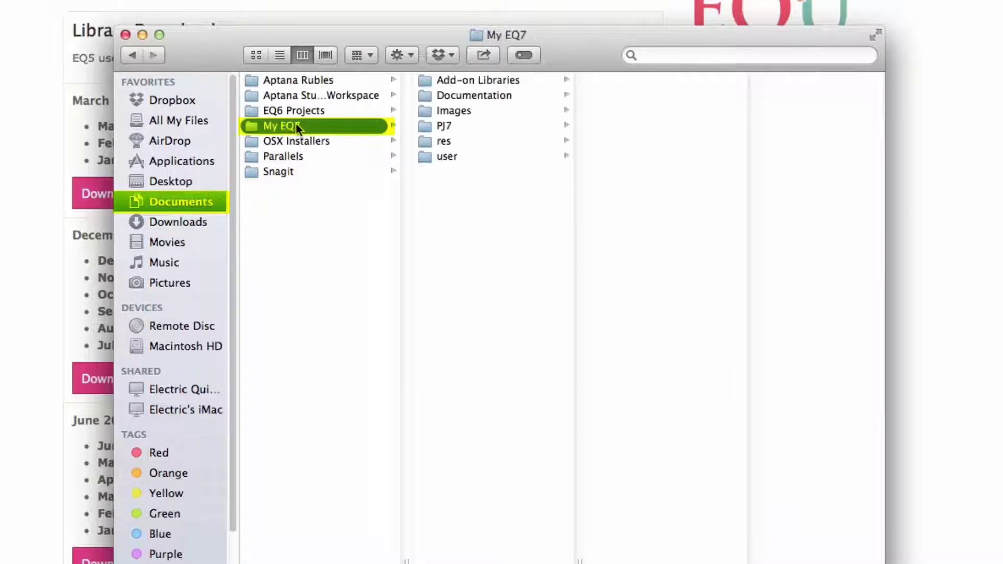
left_click(515, 82)
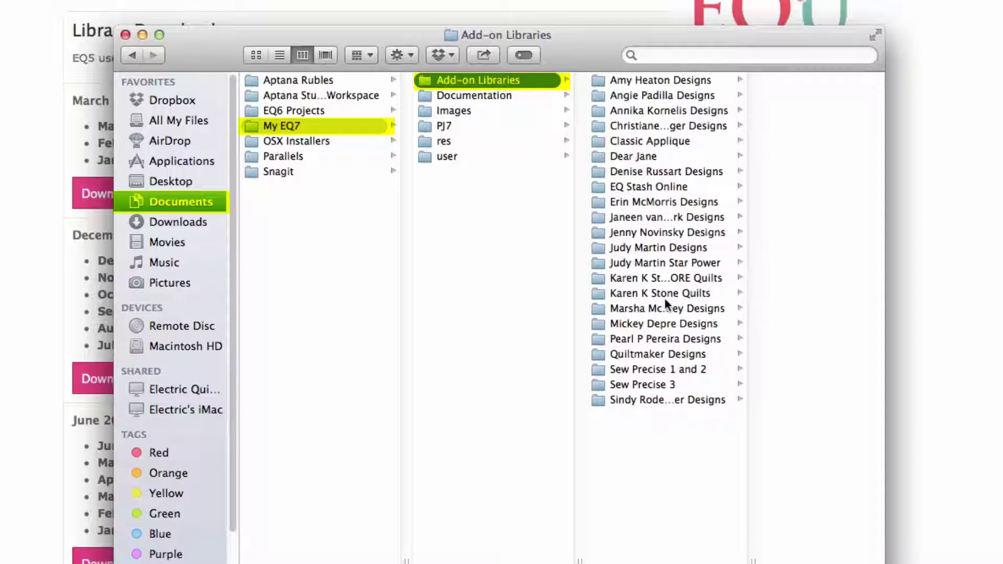
Create a new folder named 'Monthly Libraries' inside Add-on Libraries.
right_click(626, 438)
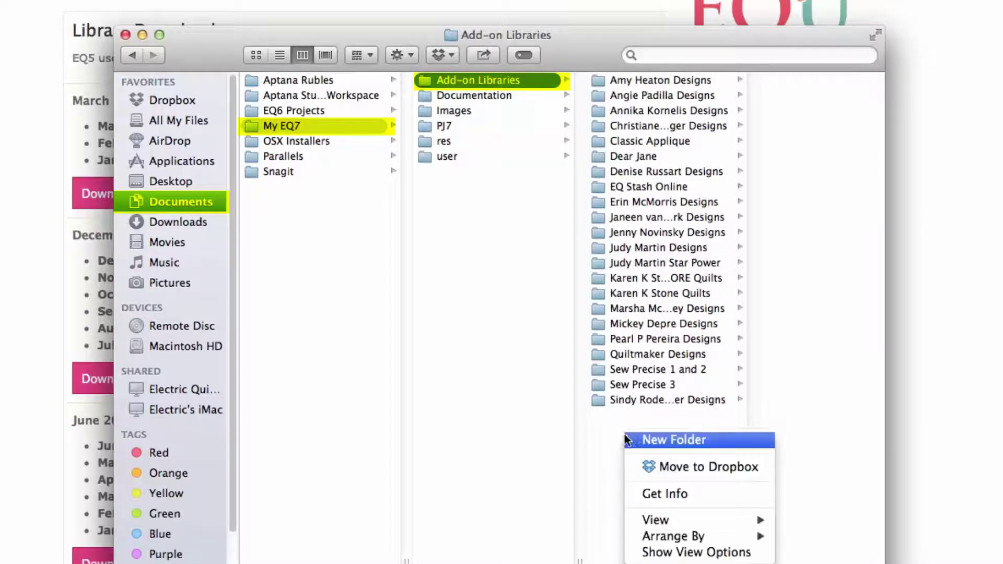
left_click(633, 440)
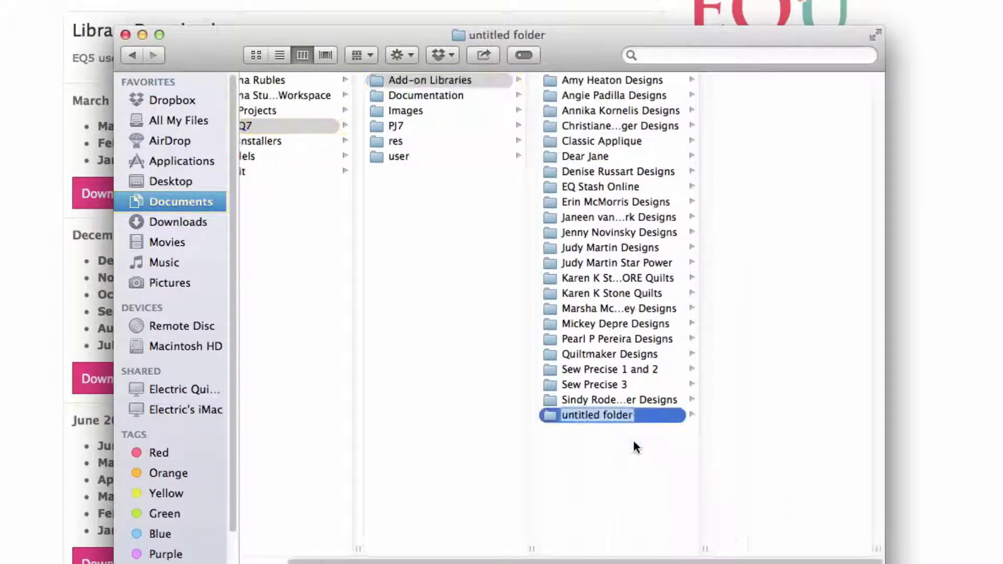
type("Monthly")
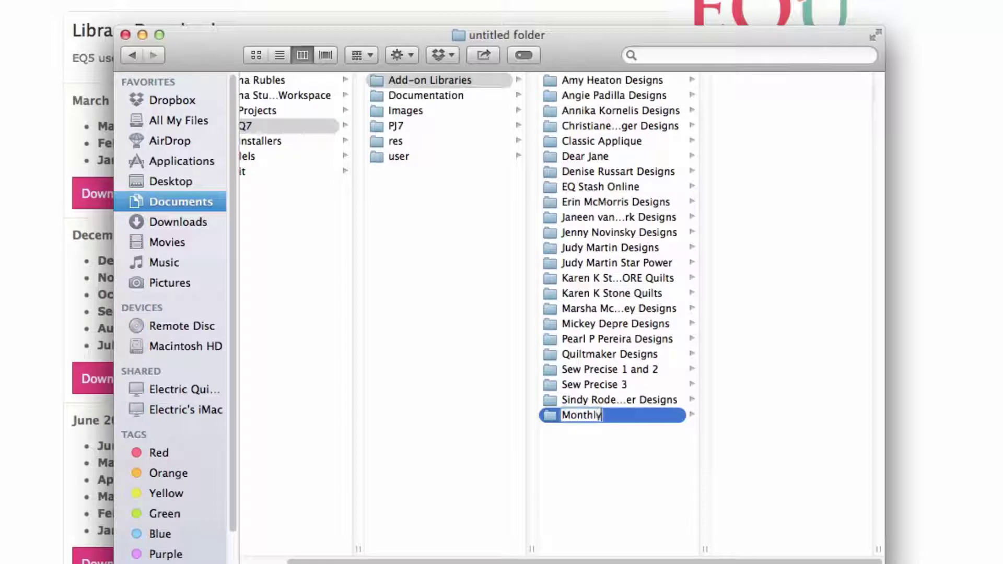
type(" Librari")
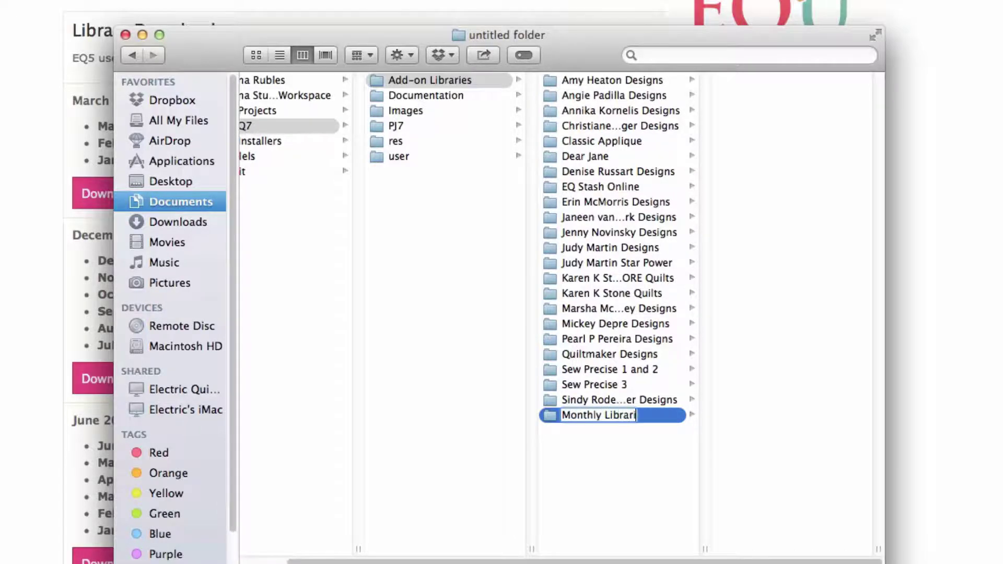
type("es")
key("Return")
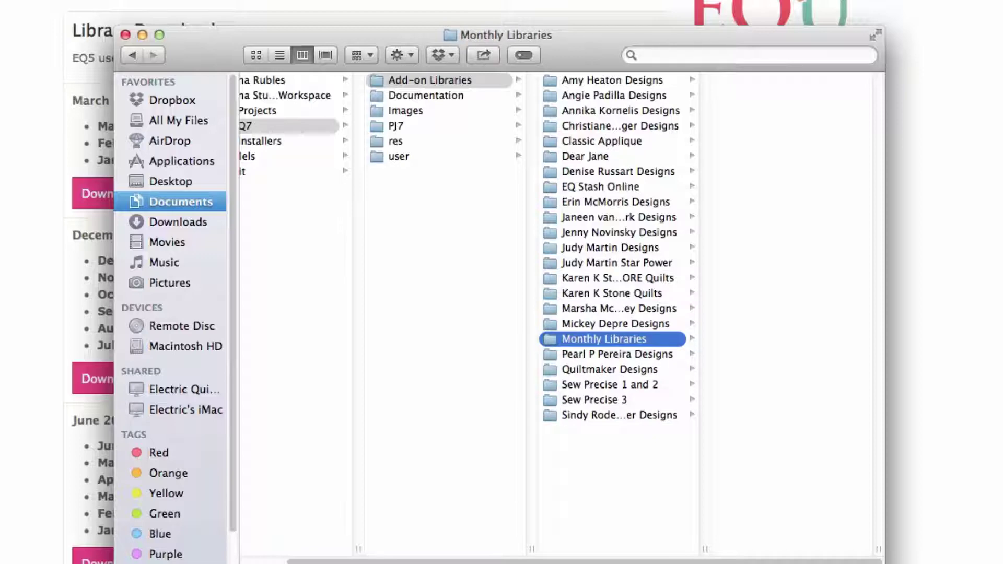
Copy both downloaded .fab files from the Downloads folder.
left_click(193, 224)
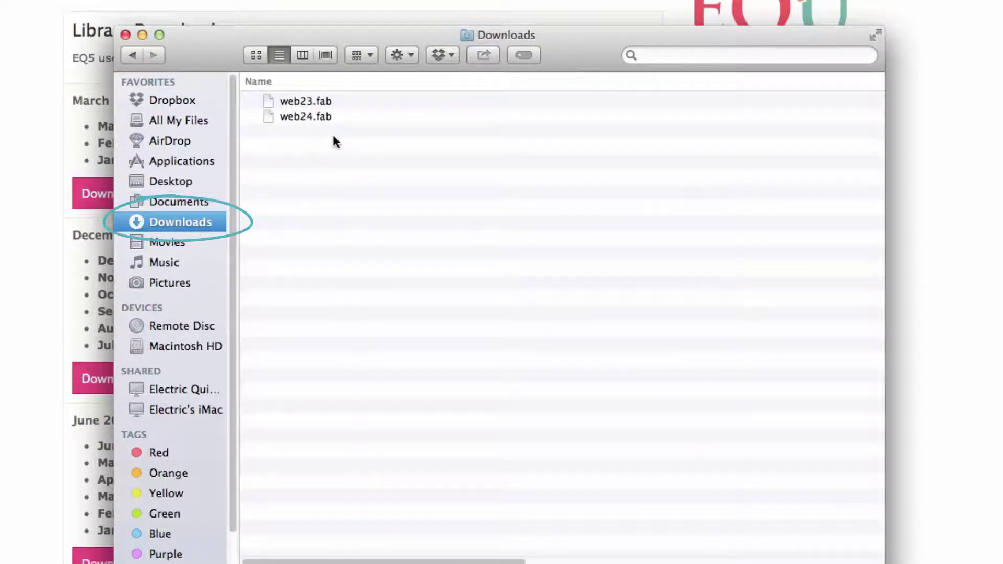
left_click_drag(333, 137, 301, 103)
right_click(301, 103)
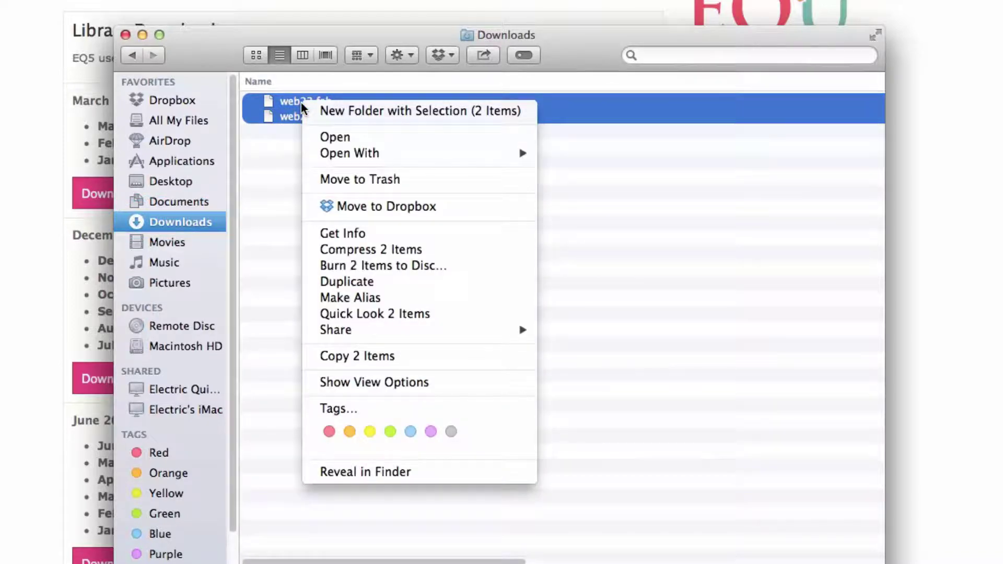
left_click(400, 358)
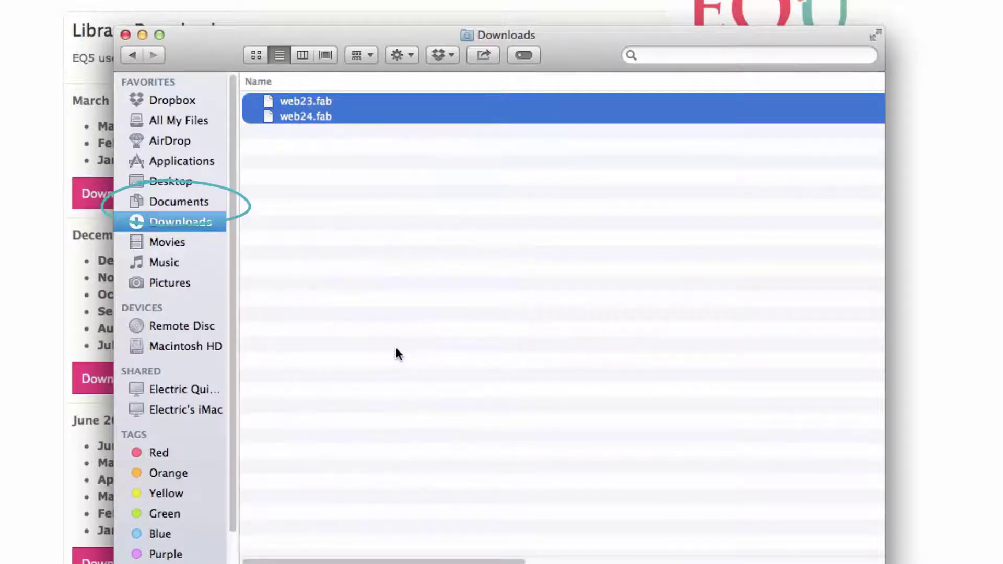
Paste web23.fab and web24.fab into My EQ7 › Add-on Libraries › Monthly Libraries.
left_click(198, 204)
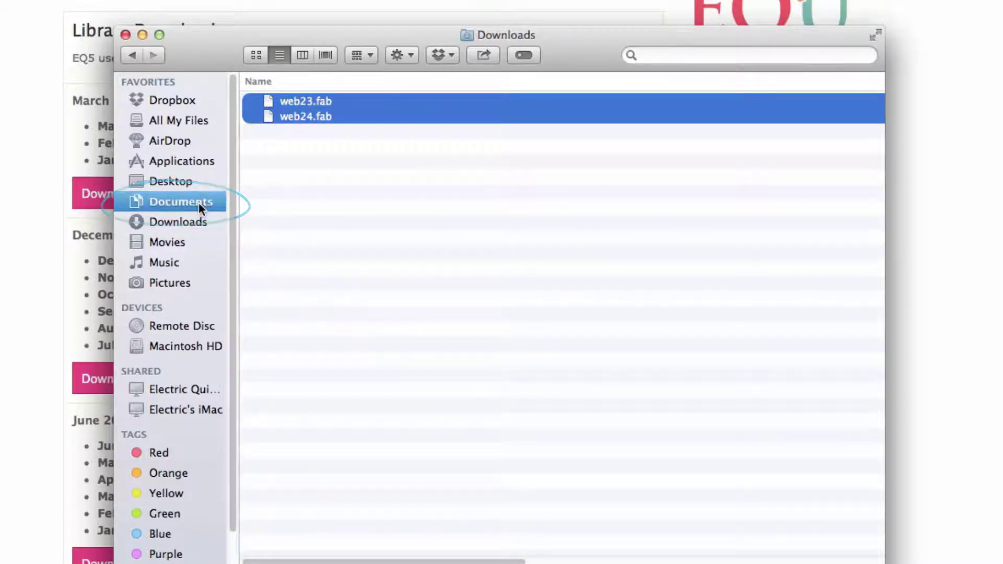
left_click(302, 125)
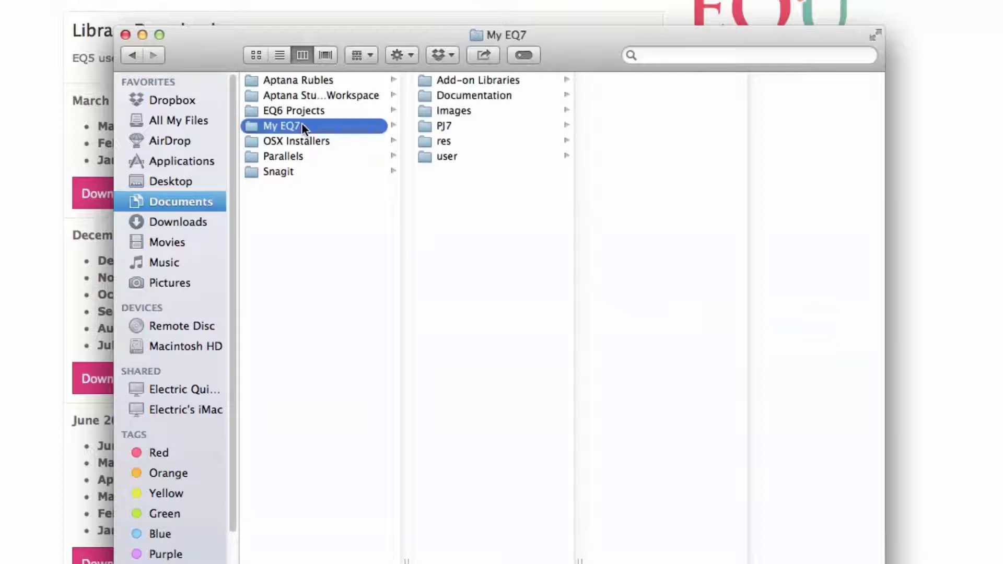
left_click(522, 79)
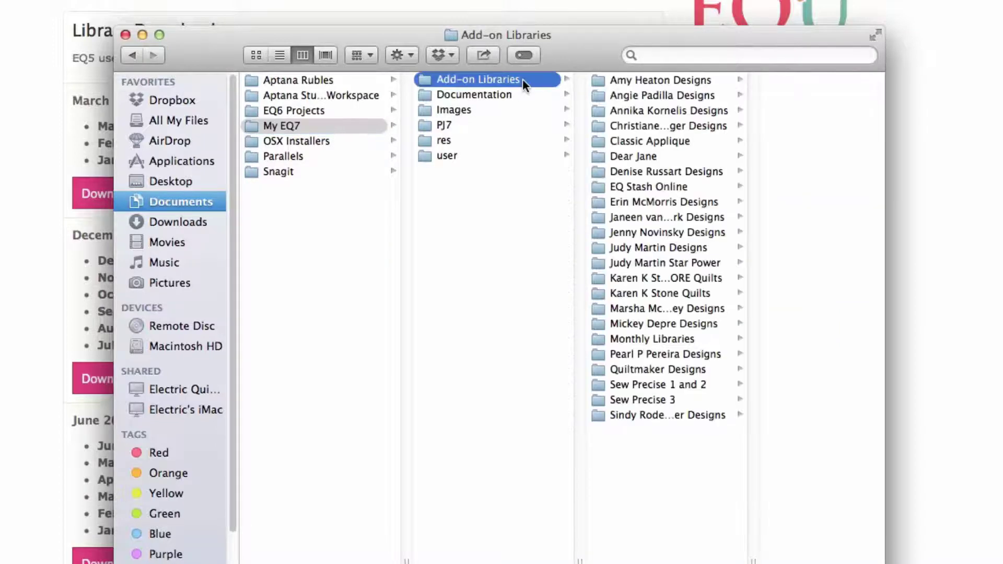
left_click(684, 343)
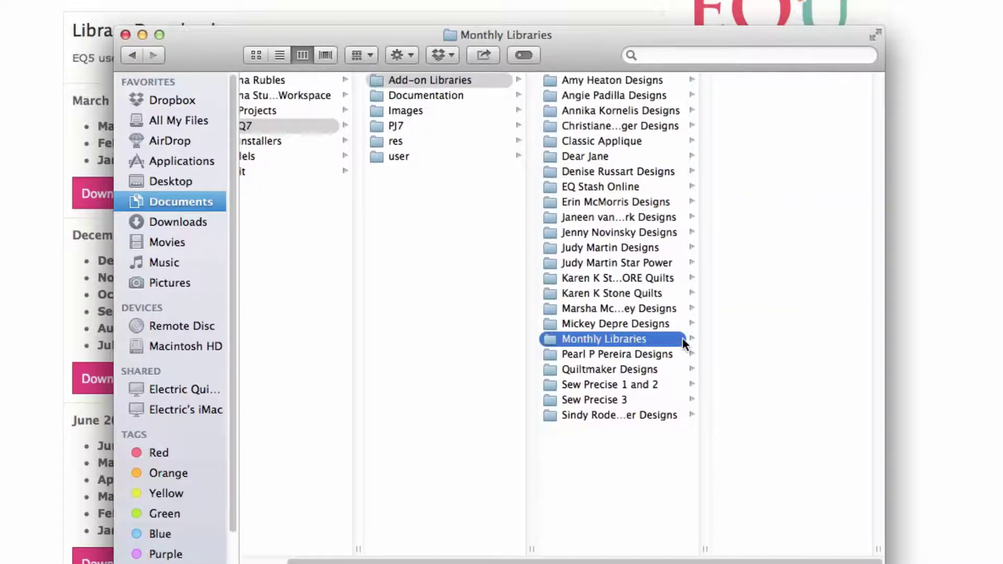
right_click(738, 236)
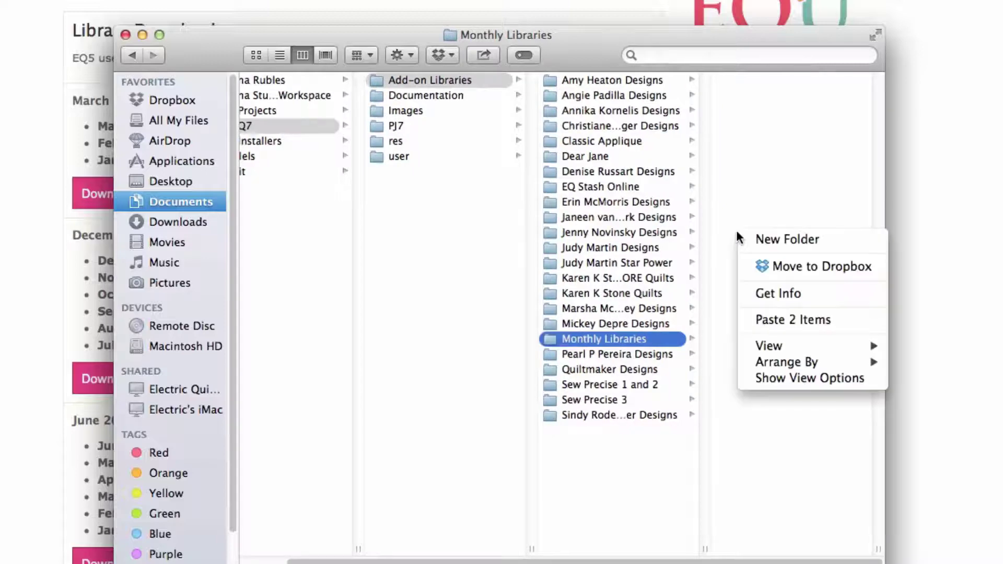
left_click(768, 320)
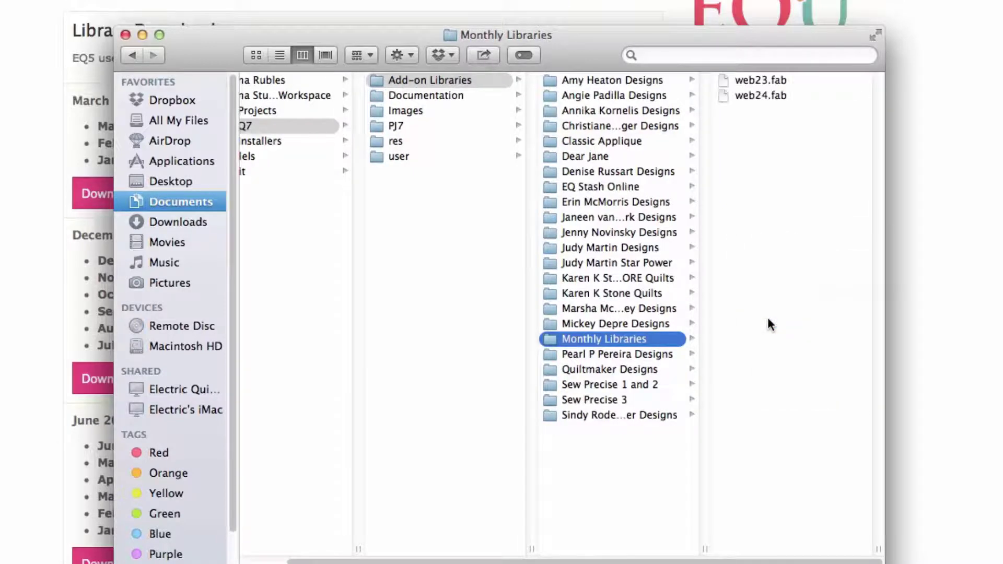
Trash both .fab files from Downloads and launch Electric Quilt 7.
left_click(183, 219)
left_click_drag(335, 141, 613, 426)
left_click_drag(591, 371, 688, 558)
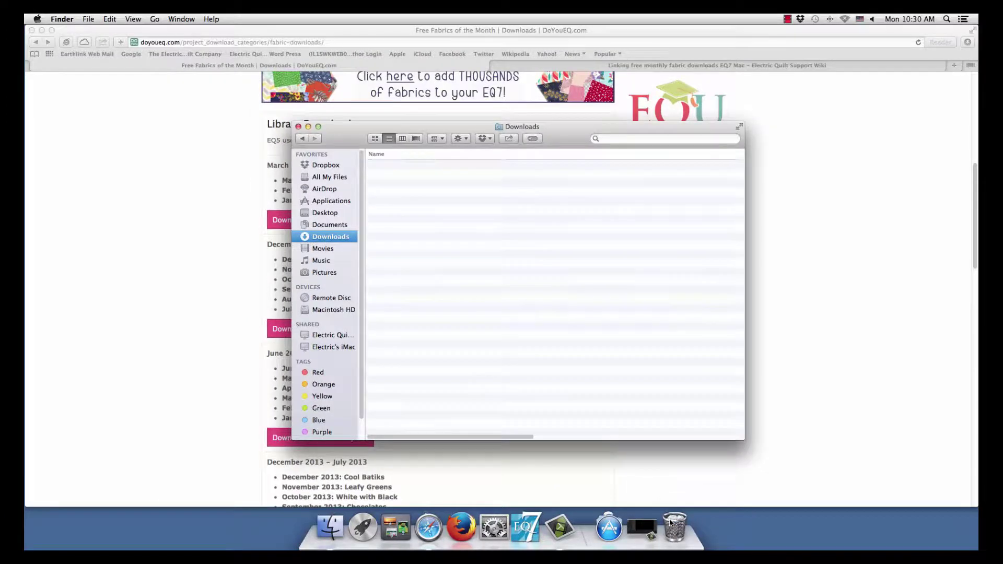
left_click(529, 525)
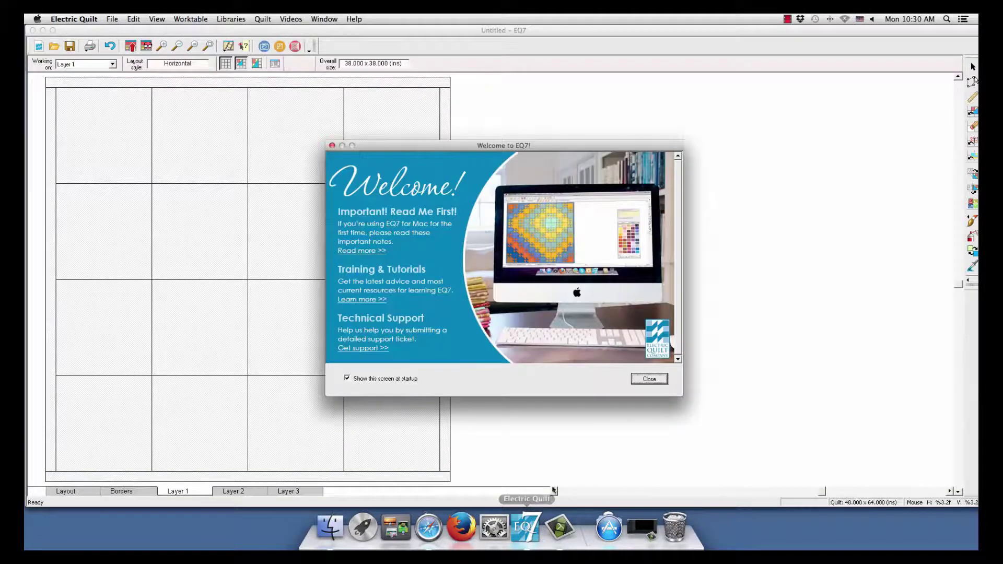
Dismiss the Welcome, Tip of the Day and new-project dialogs, then open the Libraries menu.
left_click(638, 384)
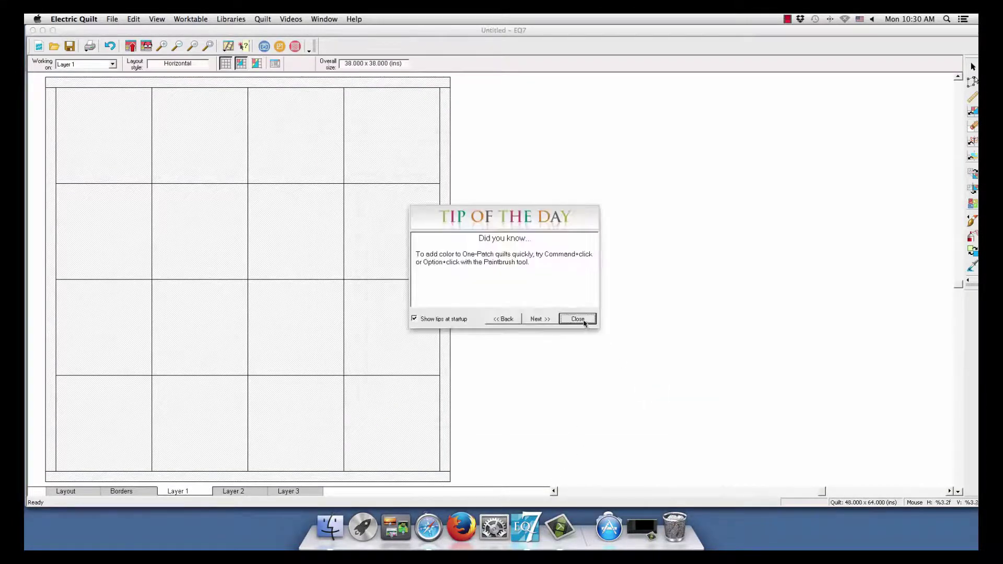
left_click(582, 322)
left_click(598, 372)
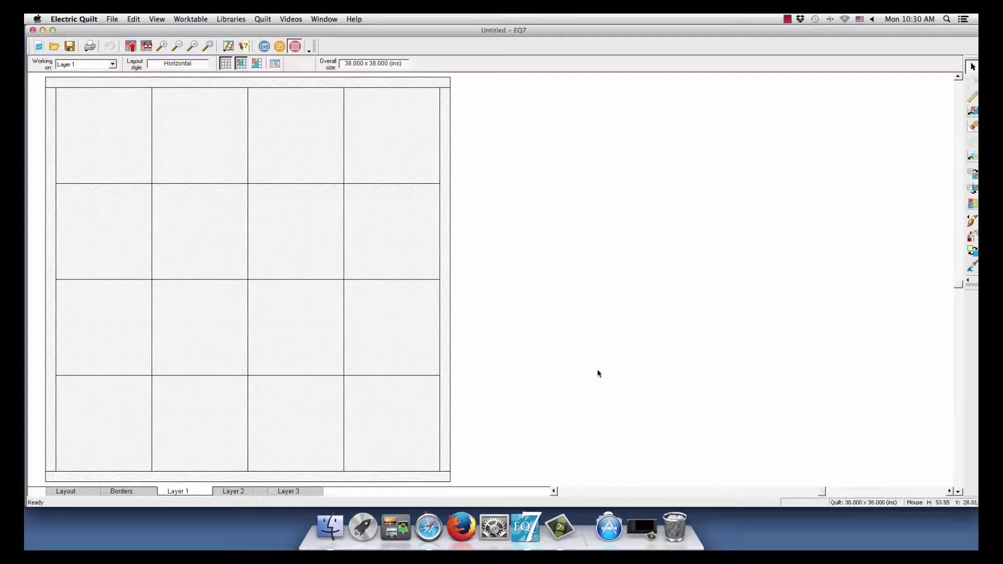
left_click(235, 21)
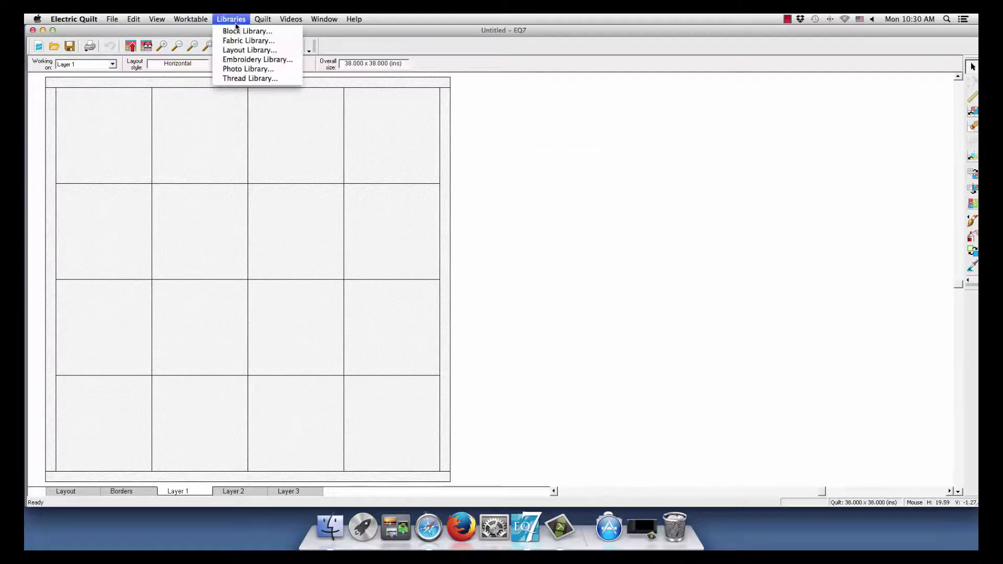
Open the Fabric Library, collapse By Category, and expand Monthly Libraries.
left_click(280, 42)
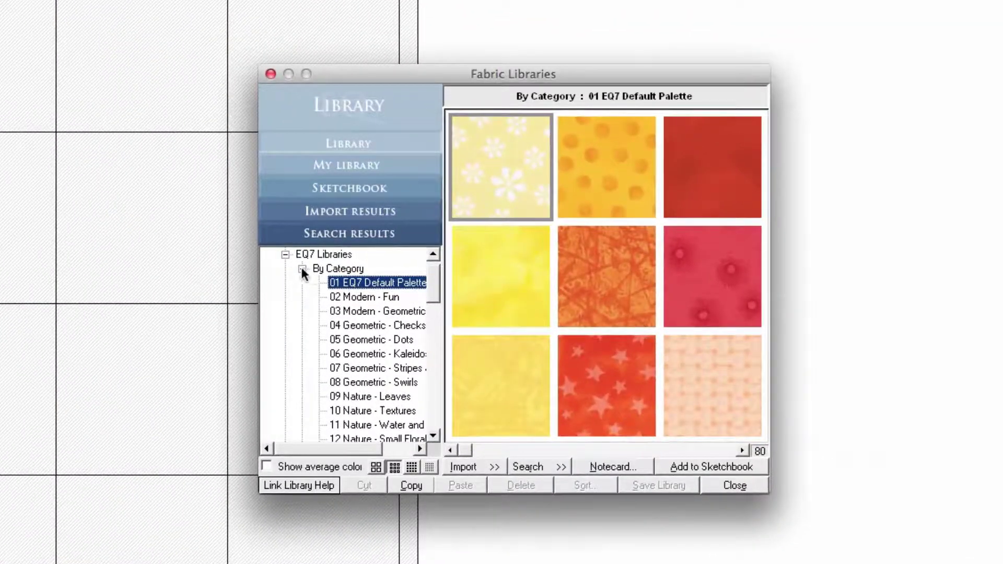
left_click(302, 269)
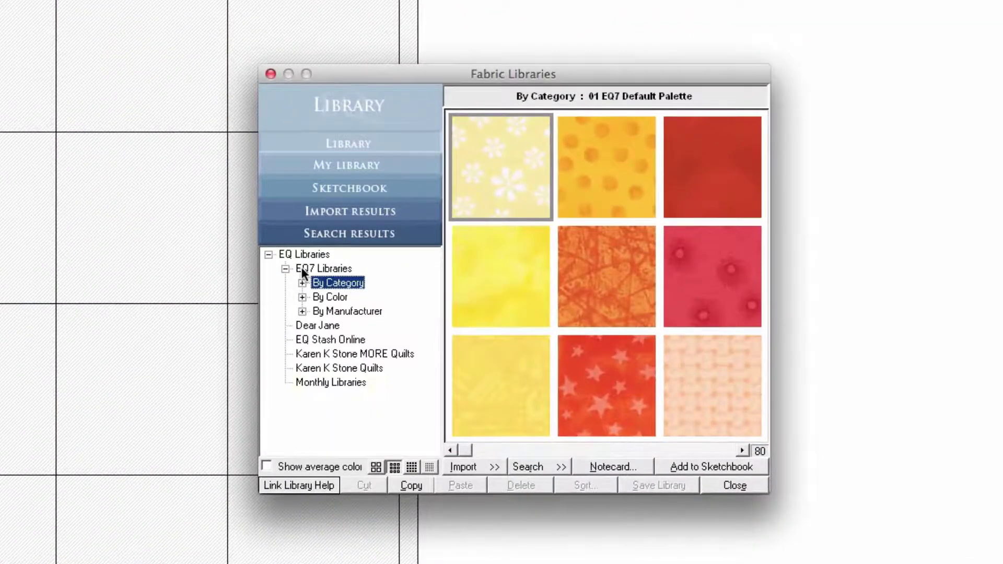
left_click(345, 383)
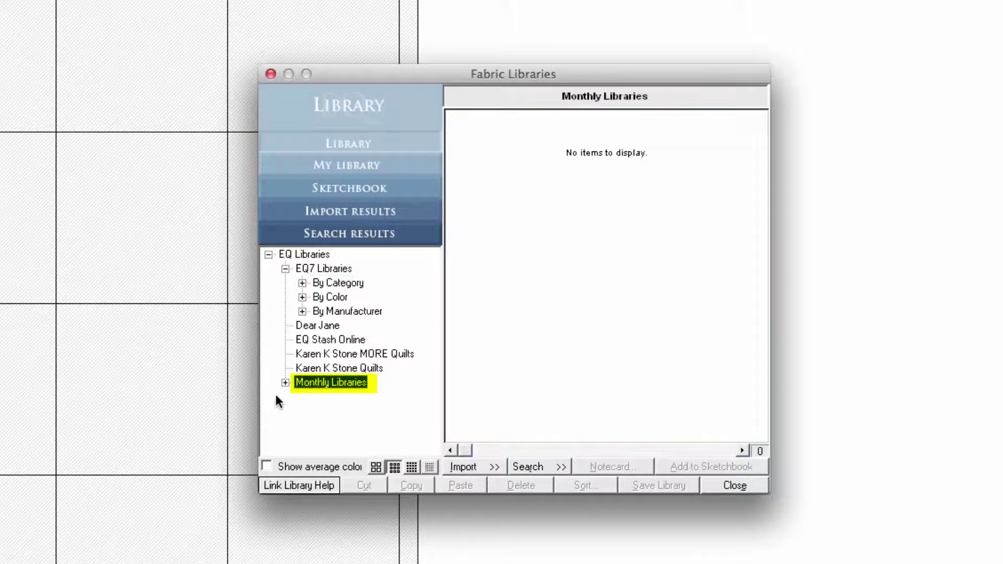
left_click(286, 383)
Browse the 2014 July–December collections, from 07-2014 Tonga Cabana to 12-2014 Mandalay.
double_click(334, 394)
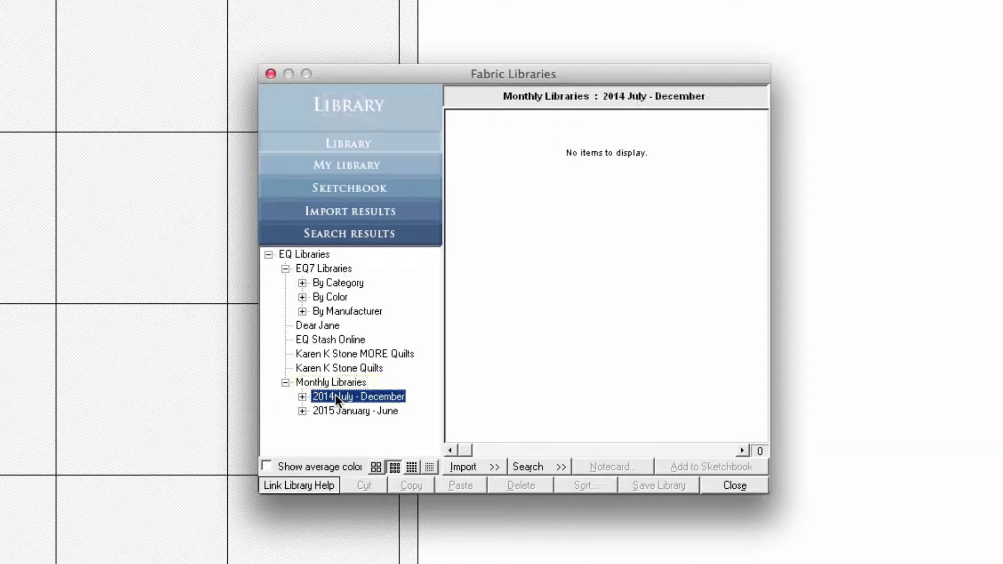
left_click(370, 354)
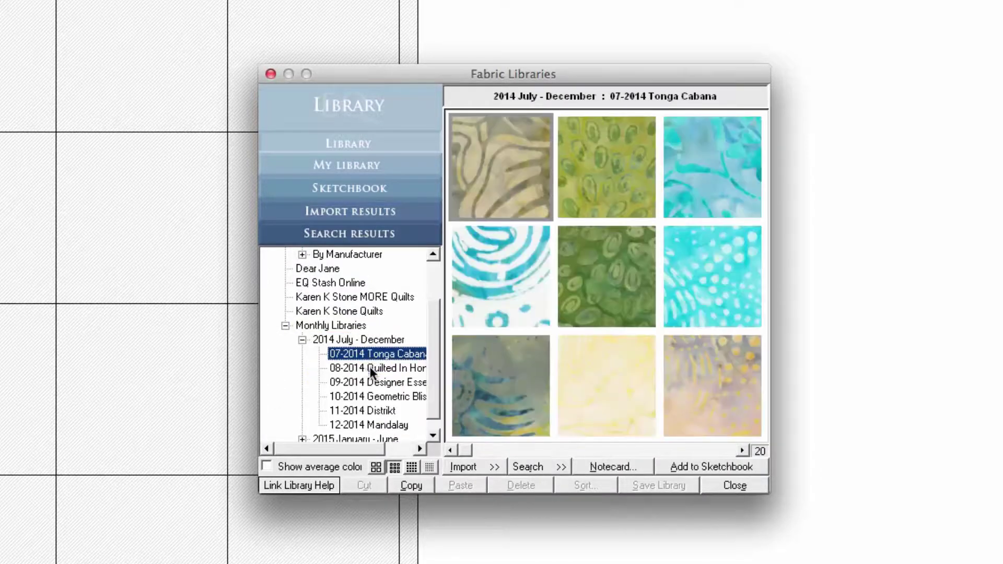
left_click(370, 368)
left_click(369, 381)
left_click(368, 397)
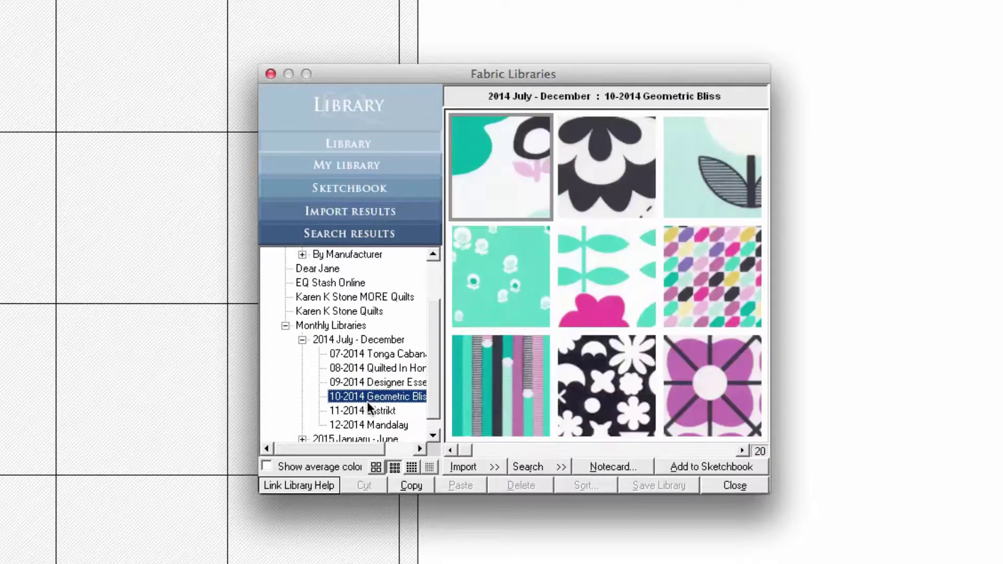
left_click(366, 410)
left_click(365, 424)
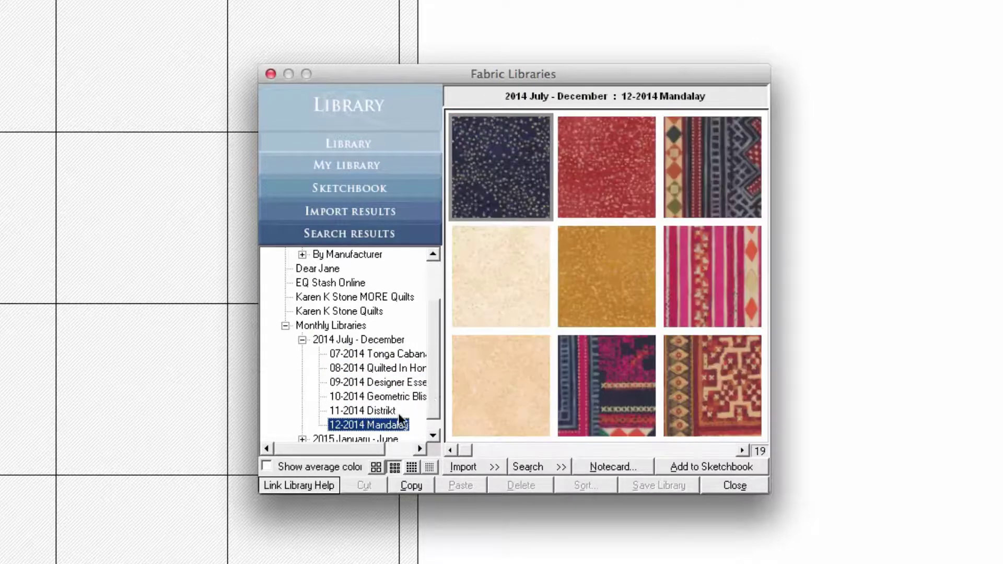
Expand 2015 January–June and view the 01-2015 Fresh Cut and 02-2015 fabrics.
scroll(435, 385, "down", 1)
double_click(374, 424)
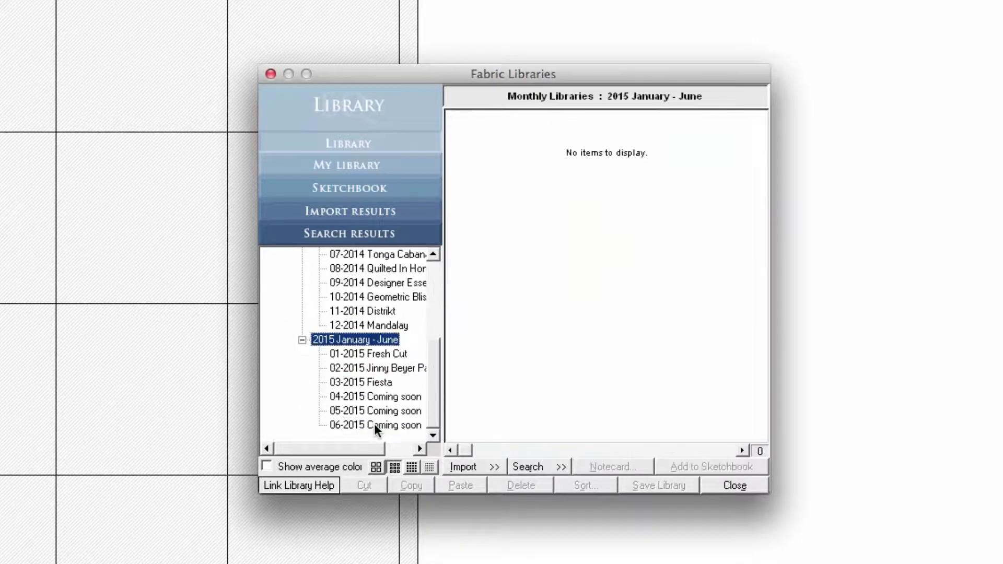
left_click(383, 355)
left_click(382, 369)
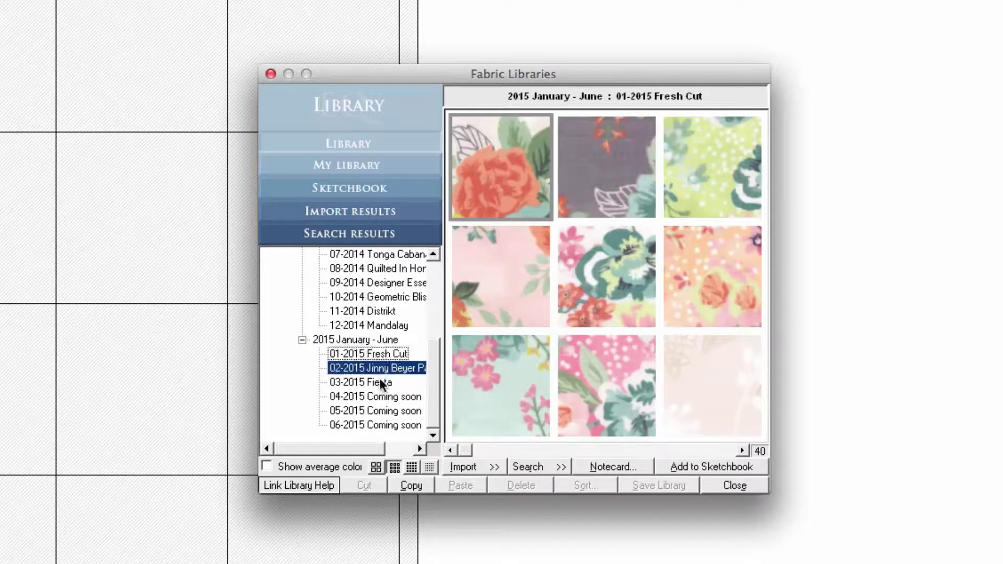